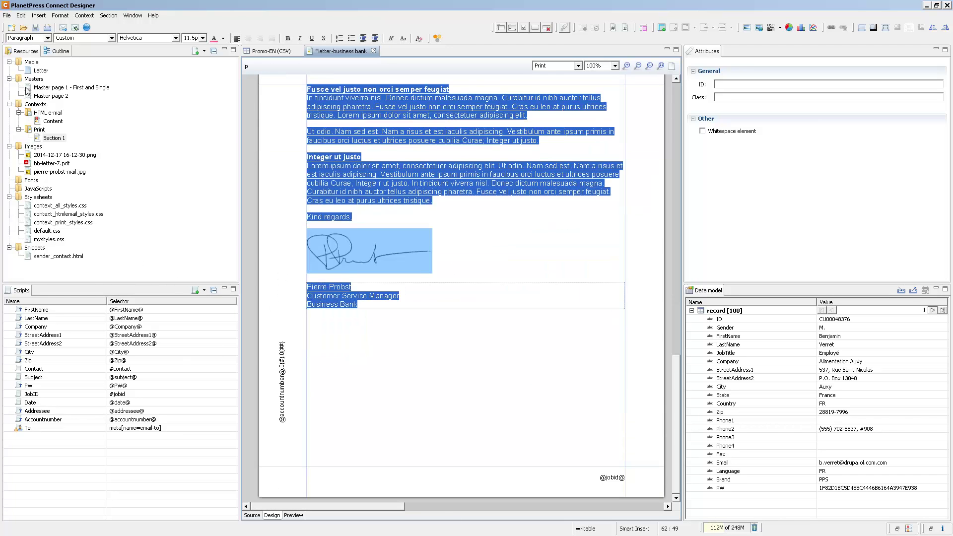
Copy the selected letter body and signature block into a new snippet, Snippet 1.html.
left_click(20, 15)
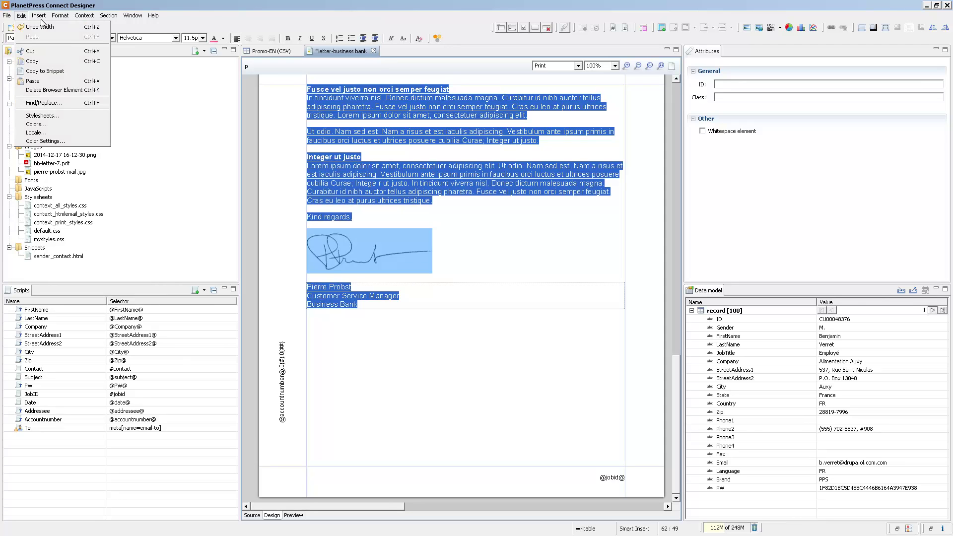
left_click(60, 72)
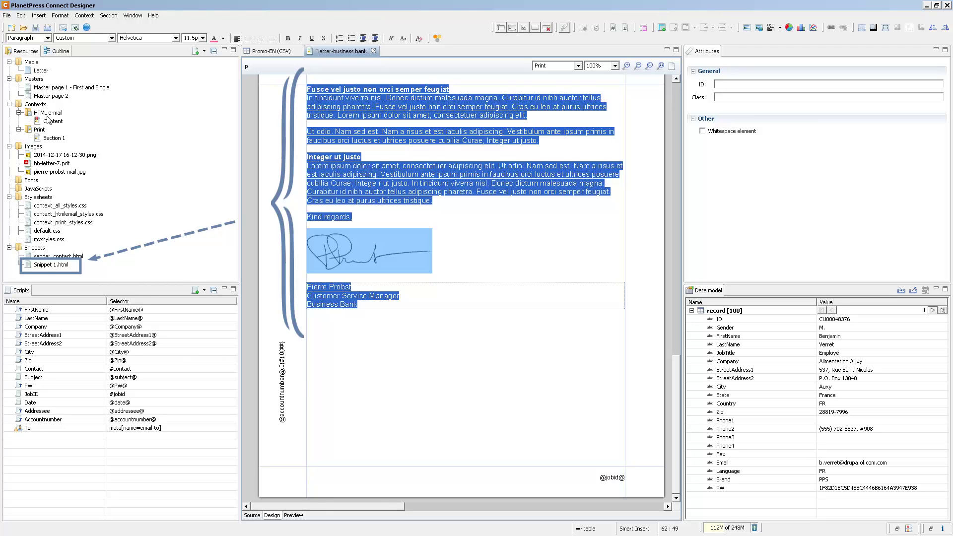
Open Snippet 1.html and italicize its Curabitur sentence.
double_click(45, 265)
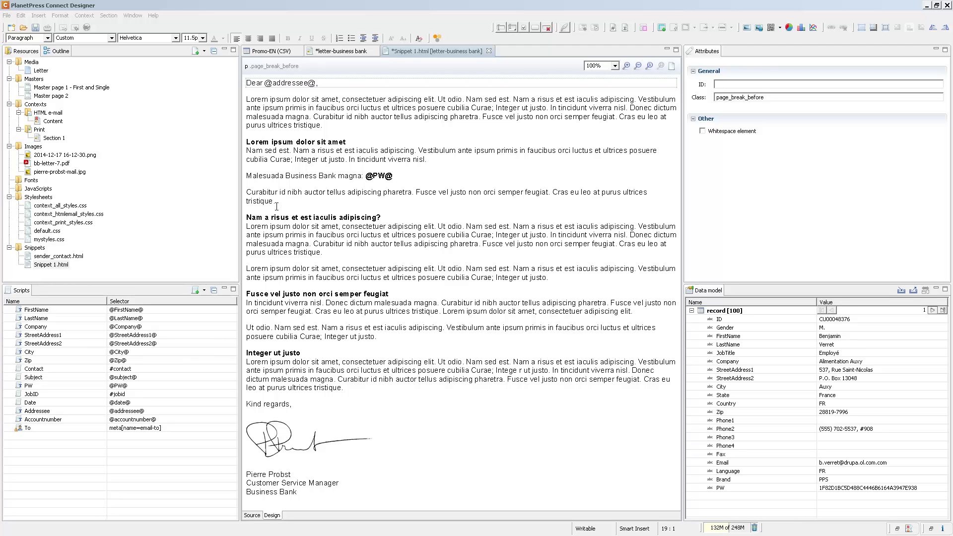
triple_click(315, 118)
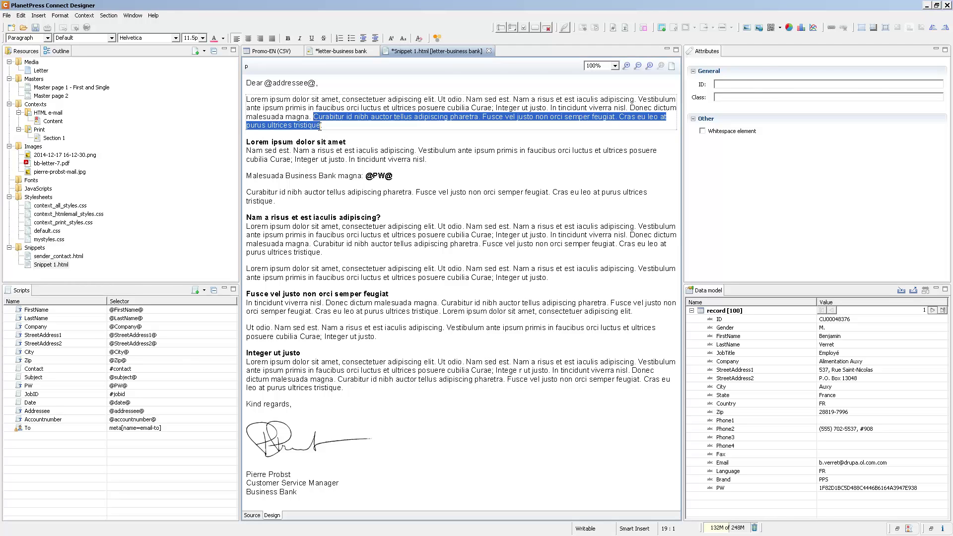
left_click(299, 39)
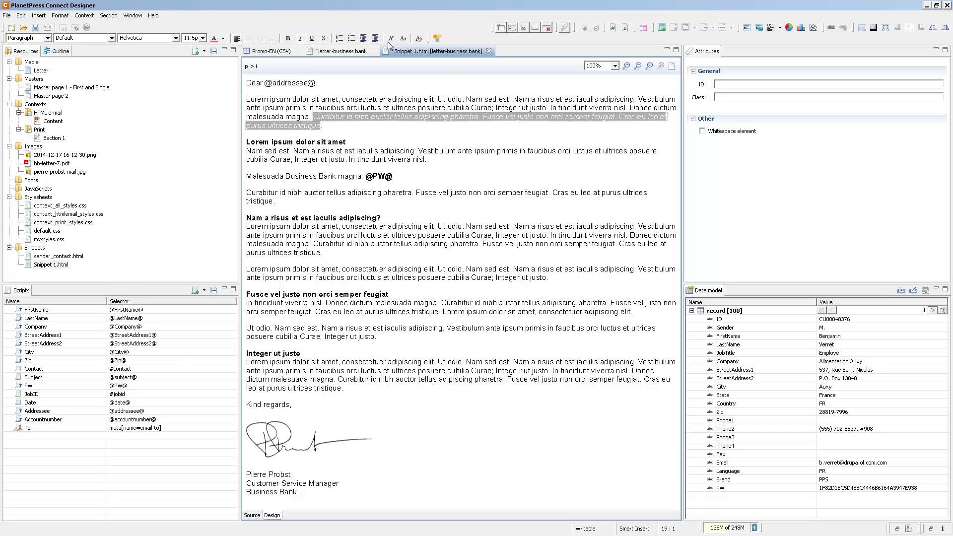
Insert the Company data field after the tristique paragraph.
left_click(729, 362)
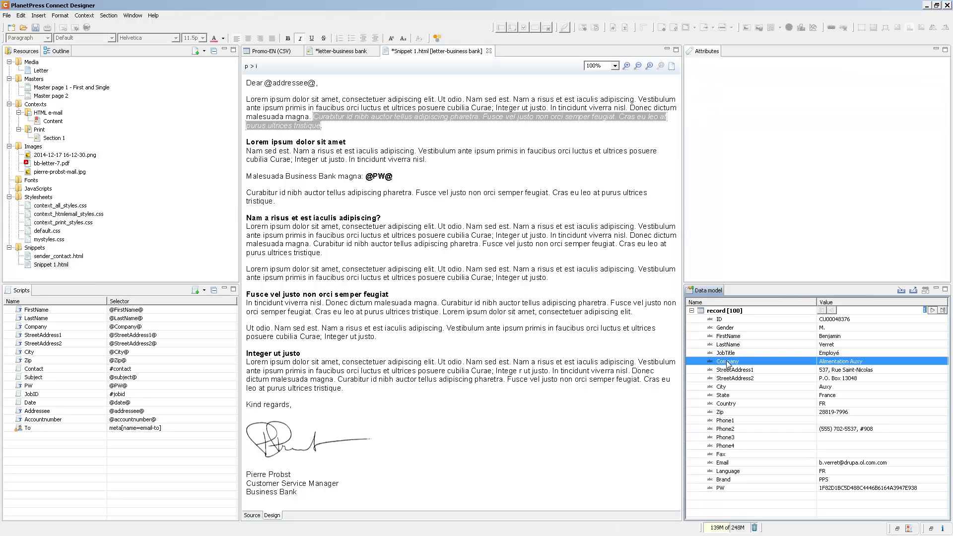
left_click_drag(316, 207, 306, 202)
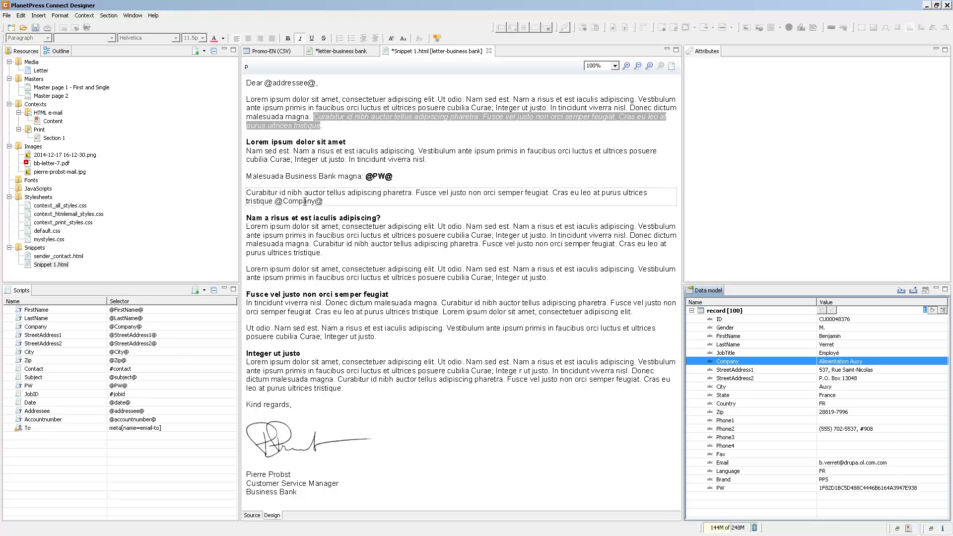
left_click(279, 201)
type(".")
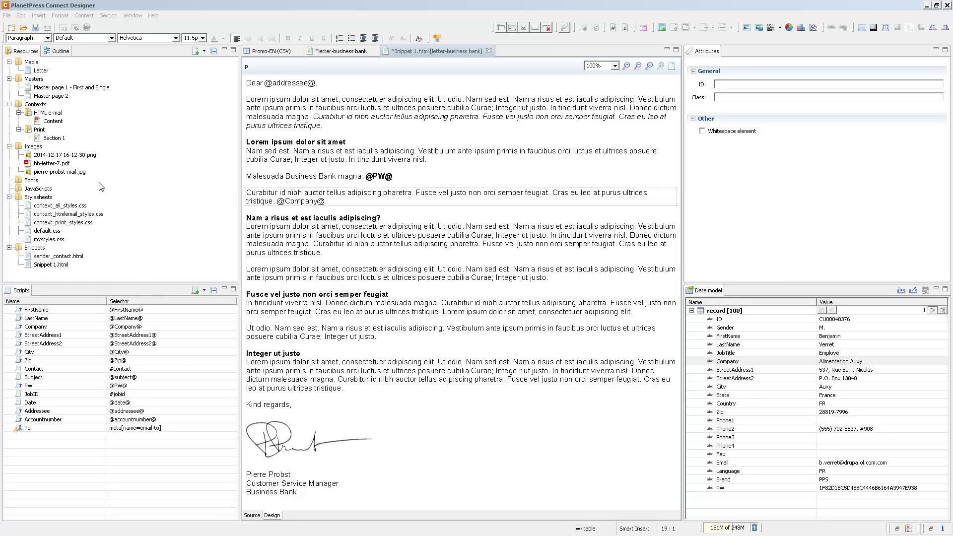
Swap the Print letter body for Snippet 1.html and end its opening paragraph at 'cubilia Curae.'.
double_click(53, 139)
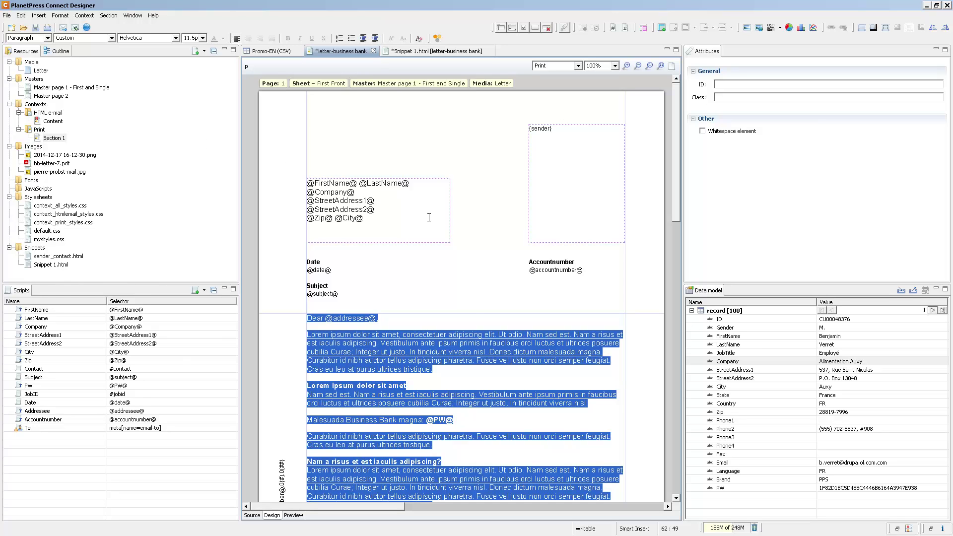
key("Delete")
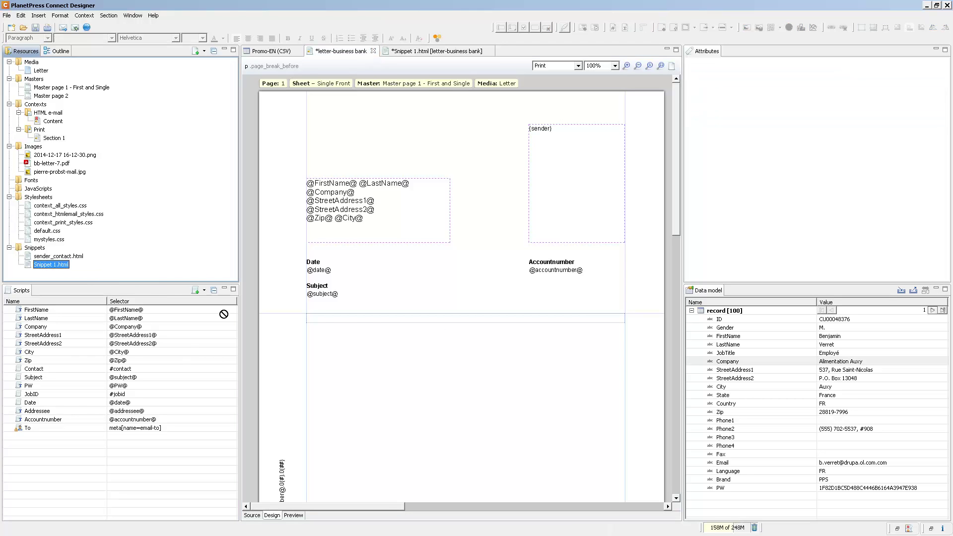
left_click_drag(49, 265, 328, 324)
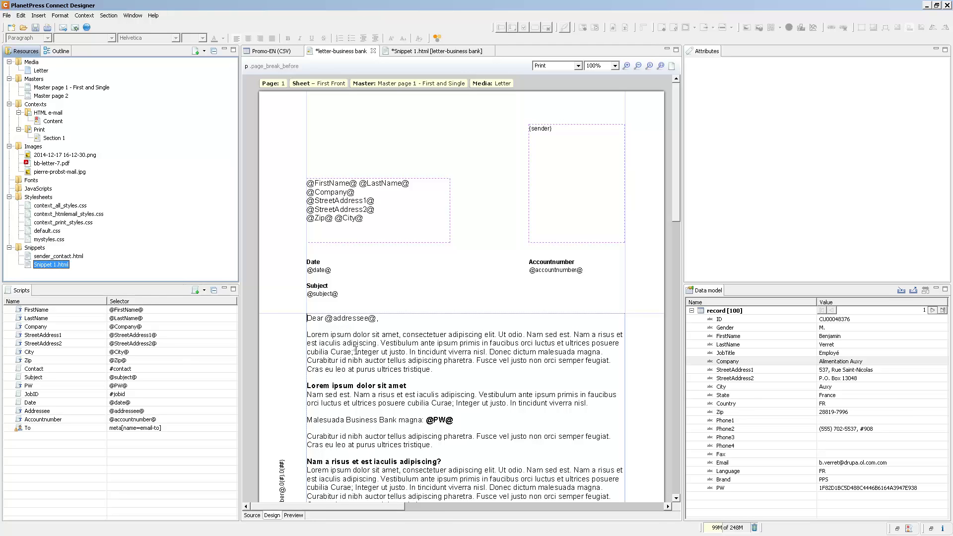
left_click_drag(355, 352, 434, 370)
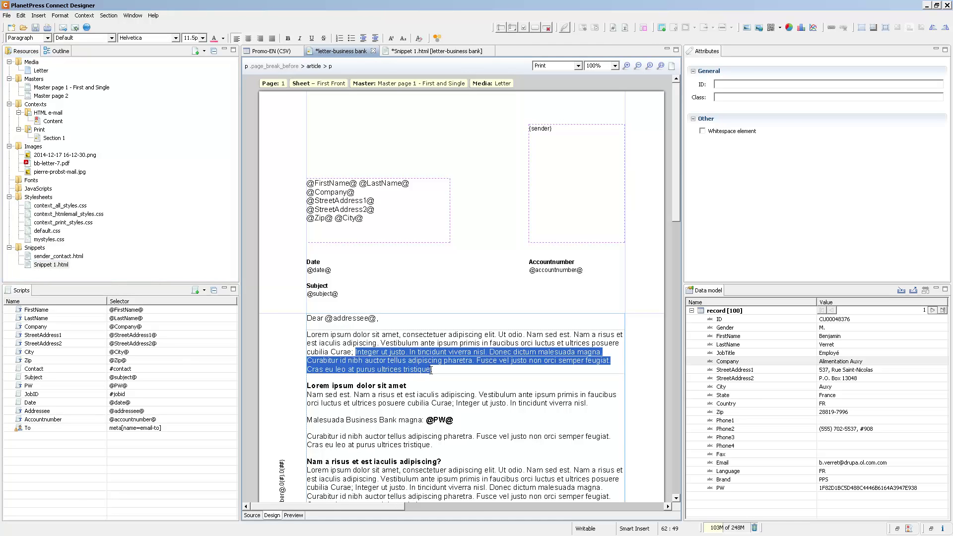
key("Delete")
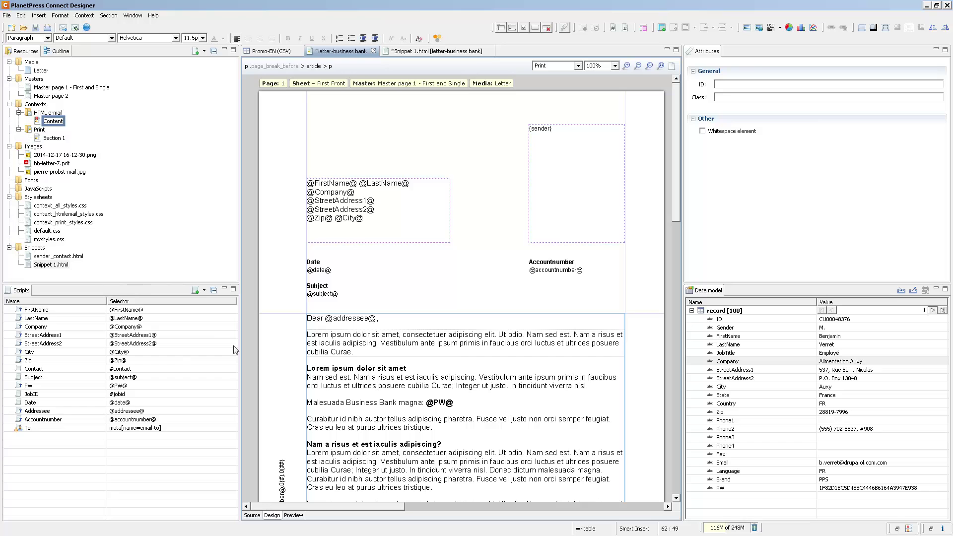
Open the HTML e-mail content and select its sample body paragraphs and list.
double_click(54, 121)
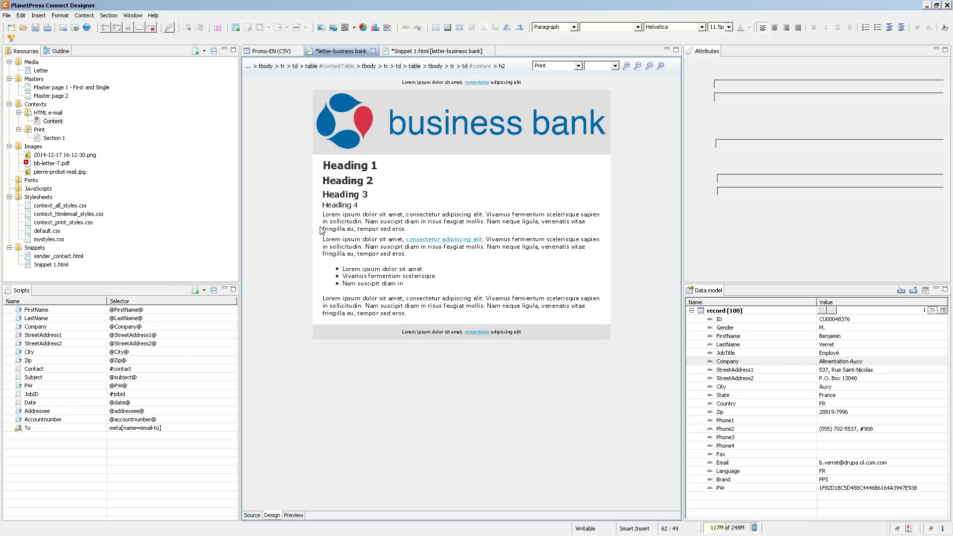
mouse_move(323, 250)
left_mouse_down()
mouse_move(420, 362)
mouse_move(46, 264)
left_mouse_up()
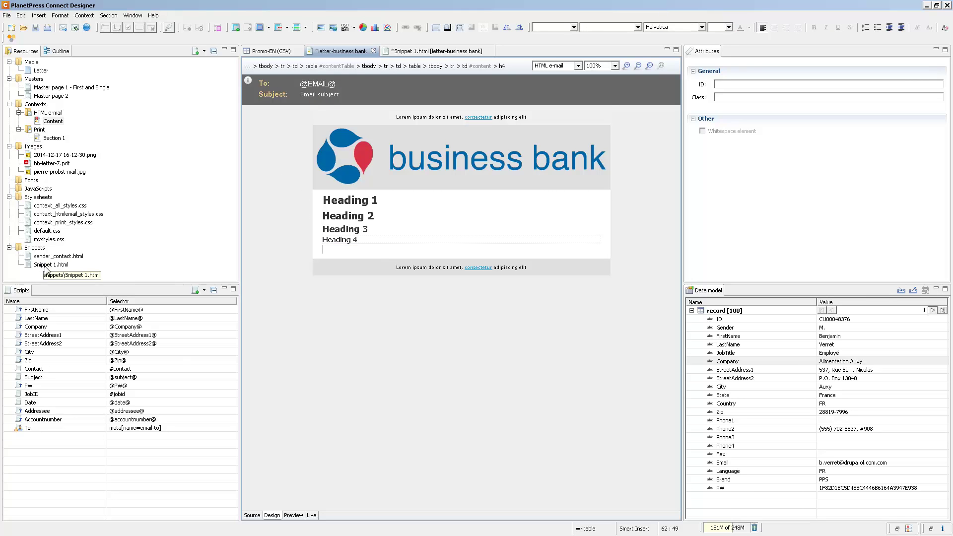
key("ctrl+z")
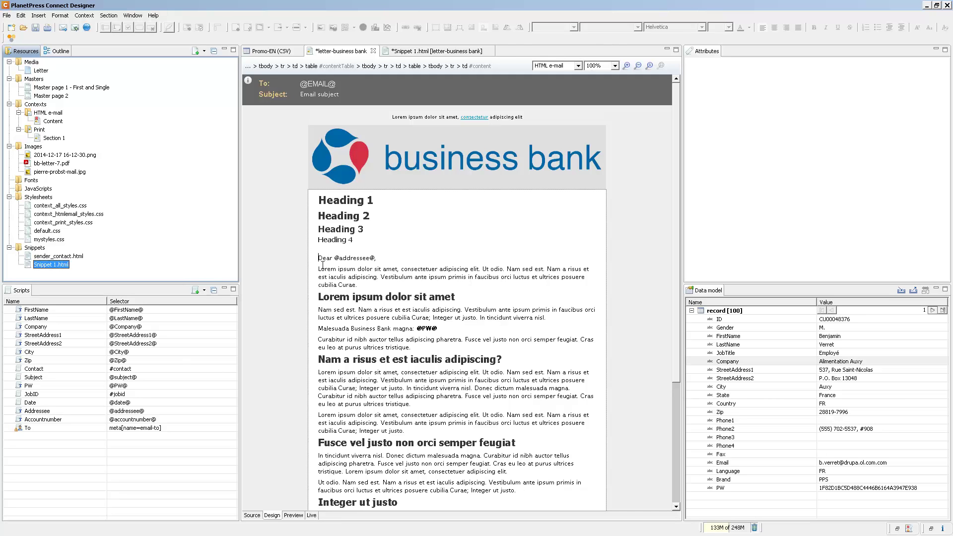
Delete the 'Lorem ipsum dolor sit amet' heading from the email body.
left_click(319, 296)
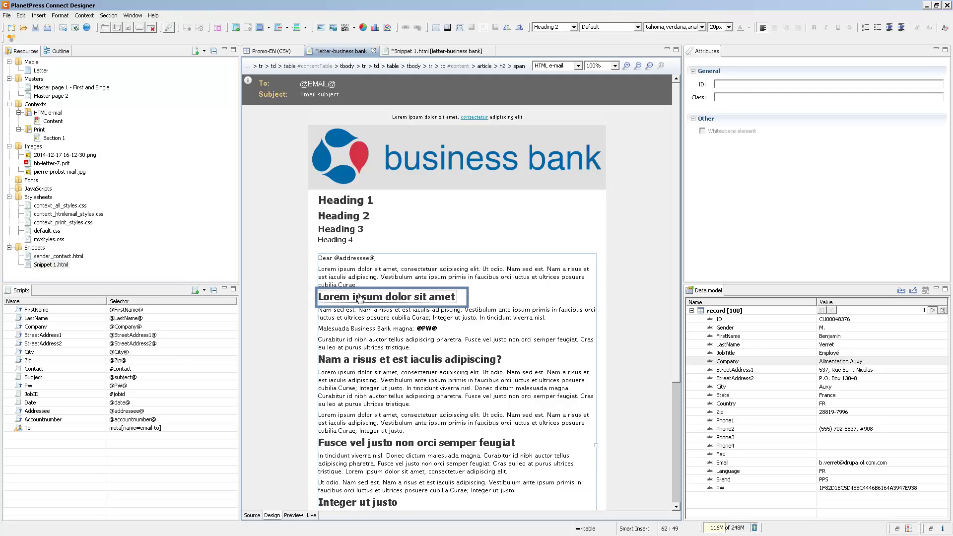
left_click(521, 66)
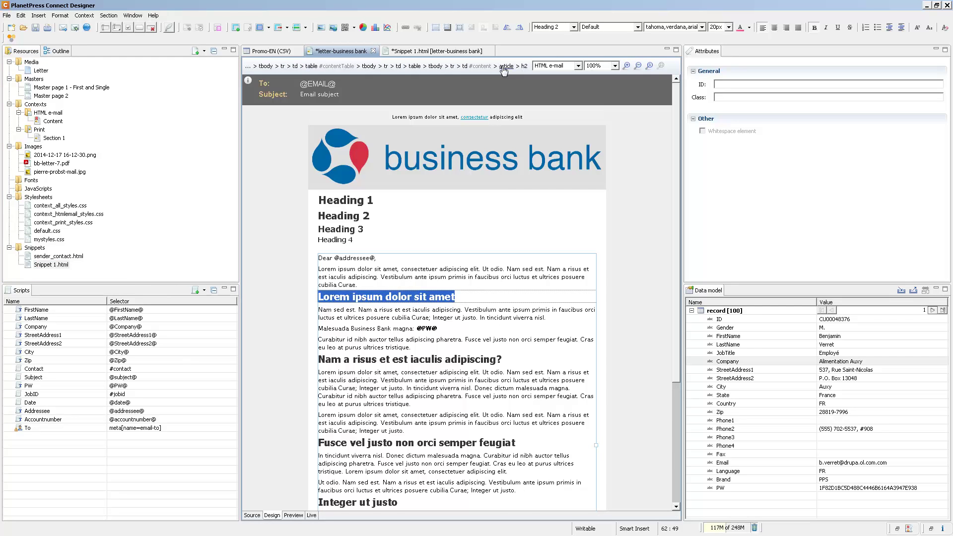
key("Delete")
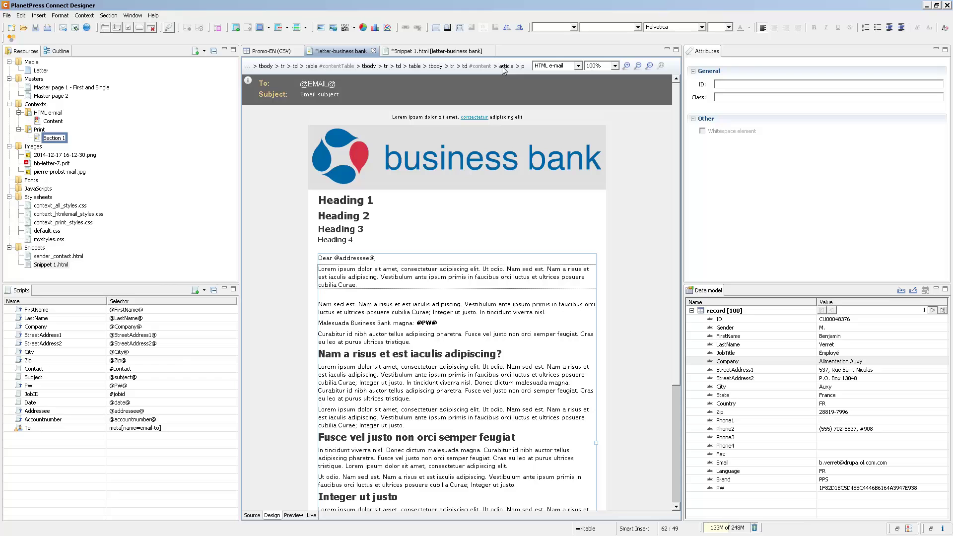
double_click(54, 138)
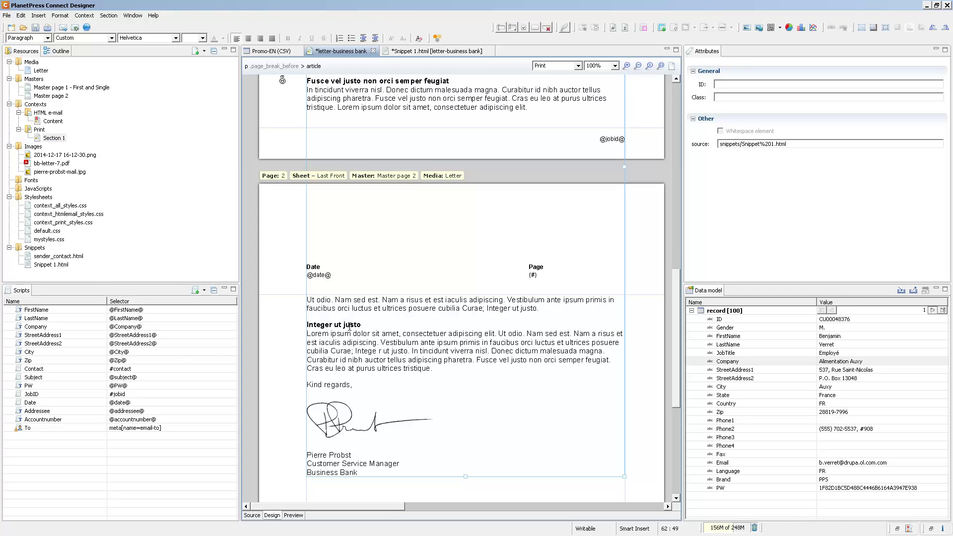
scroll(350, 326, "up", 10)
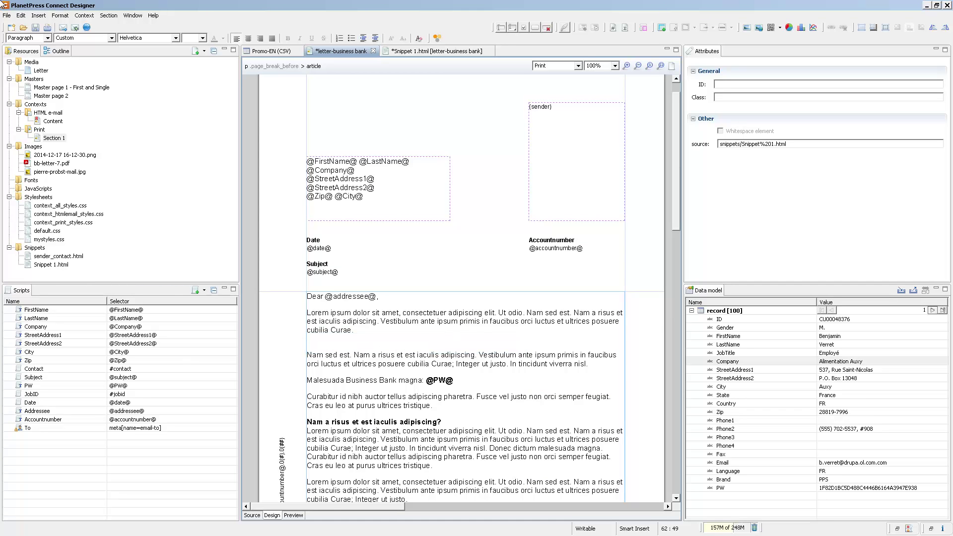
left_click(52, 121)
double_click(52, 122)
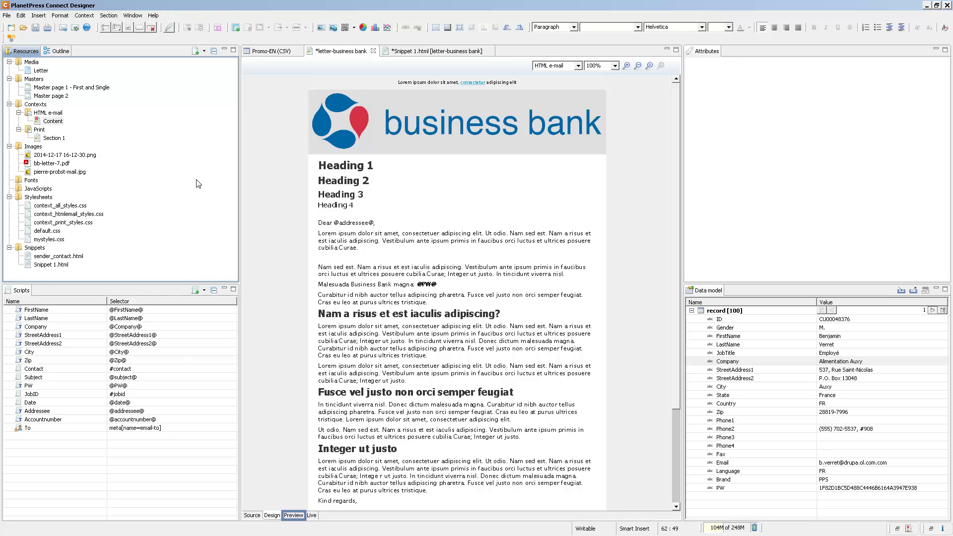
Preview the business bank email with record data filled in.
left_click(293, 516)
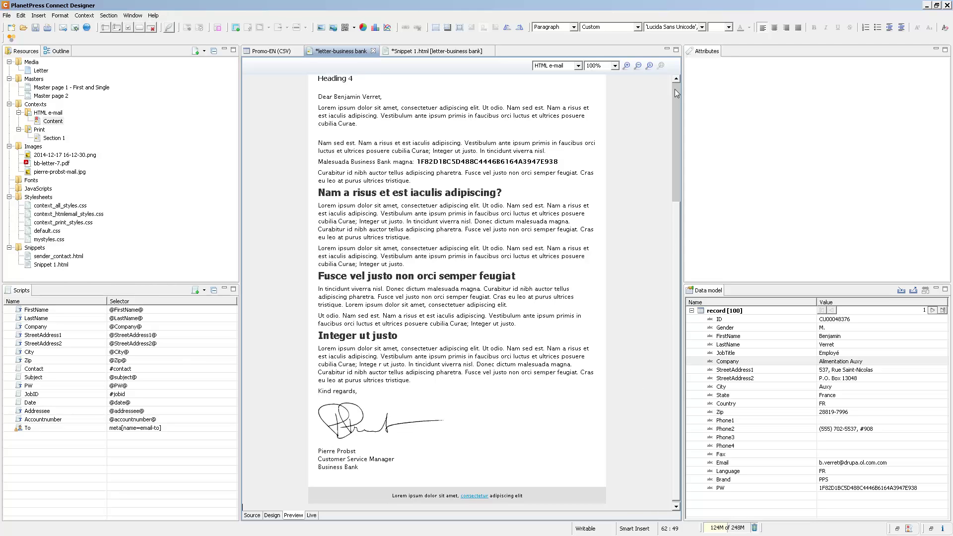
left_click_drag(675, 240, 676, 89)
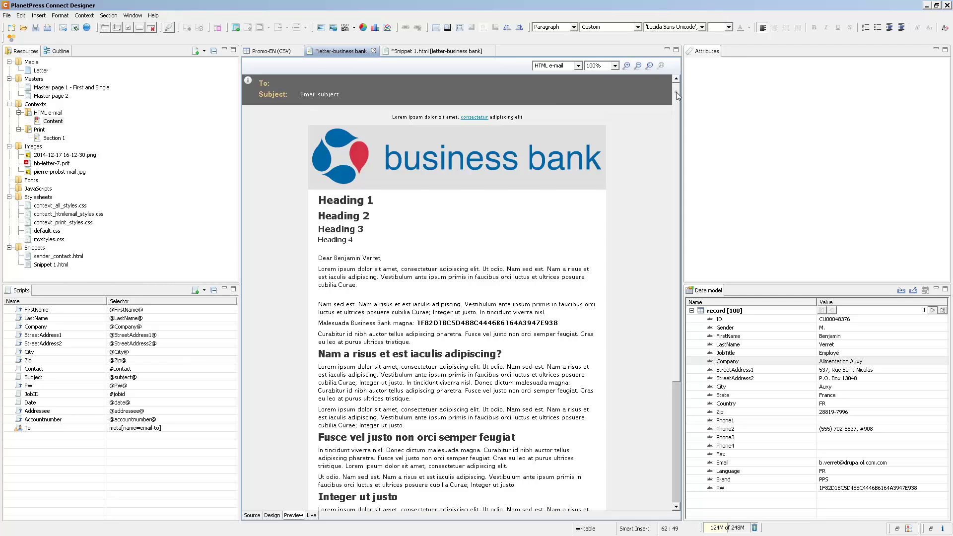
scroll(676, 91, "down", 5)
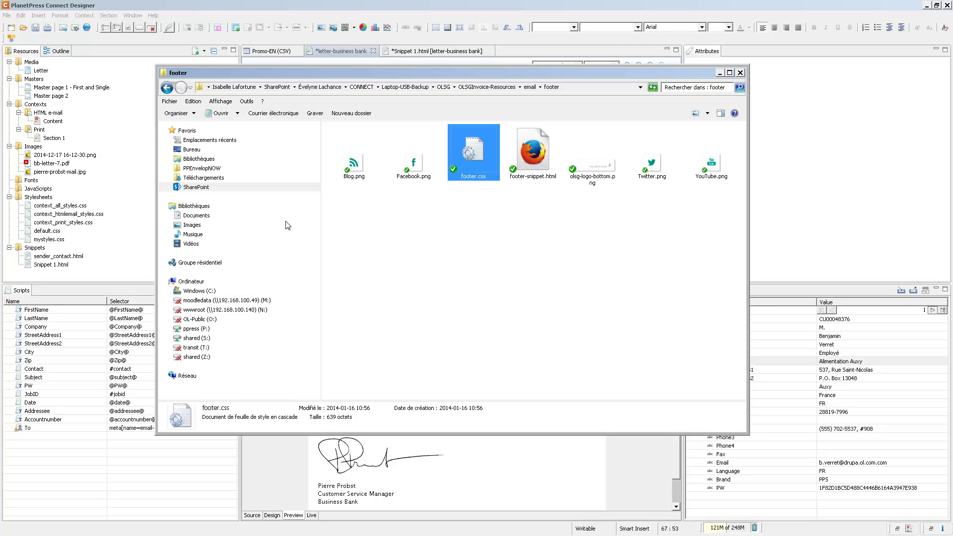
Import the five footer PNGs, including Blog and Facebook, into the template's Images.
left_click(287, 224)
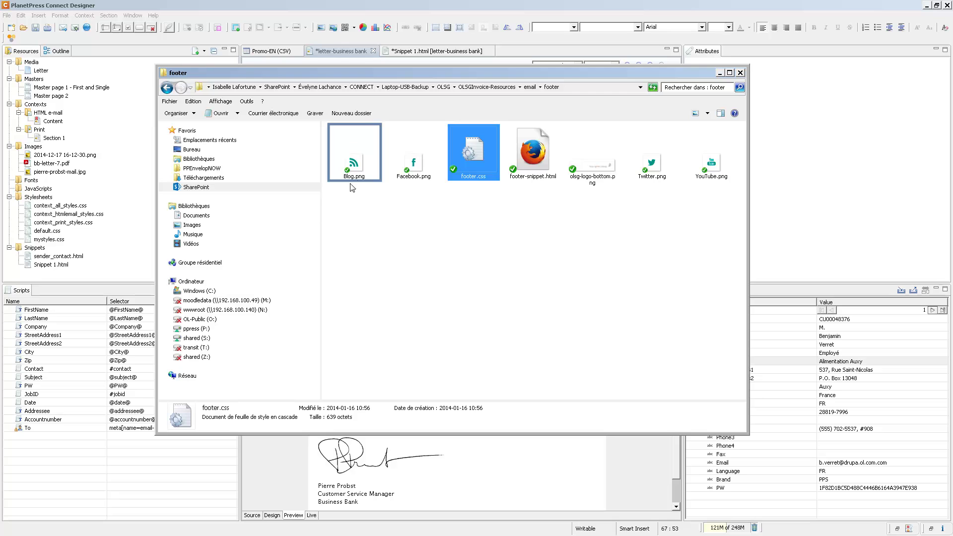
left_click(354, 163)
left_click(414, 160, "ctrl")
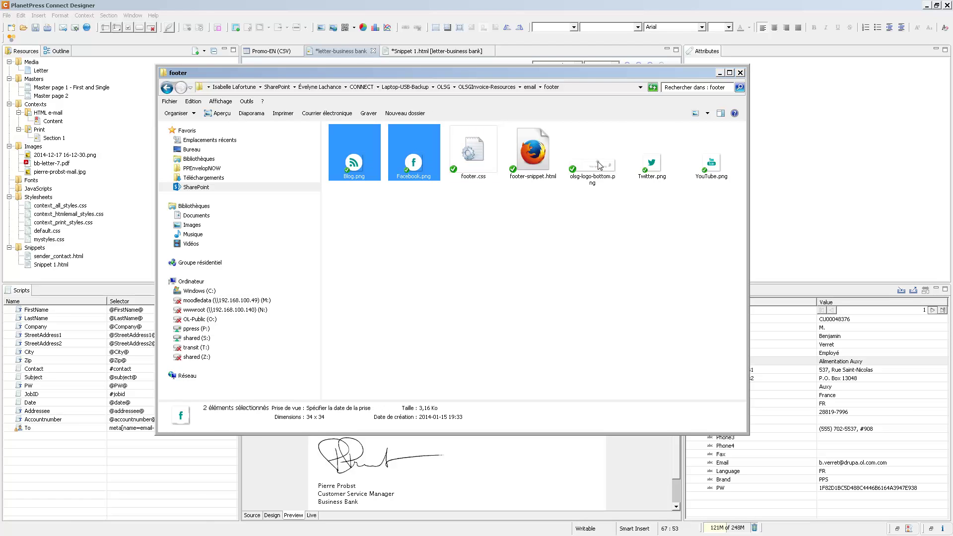
left_click(593, 159, "ctrl")
left_click(652, 160, "ctrl")
left_click(711, 160, "ctrl")
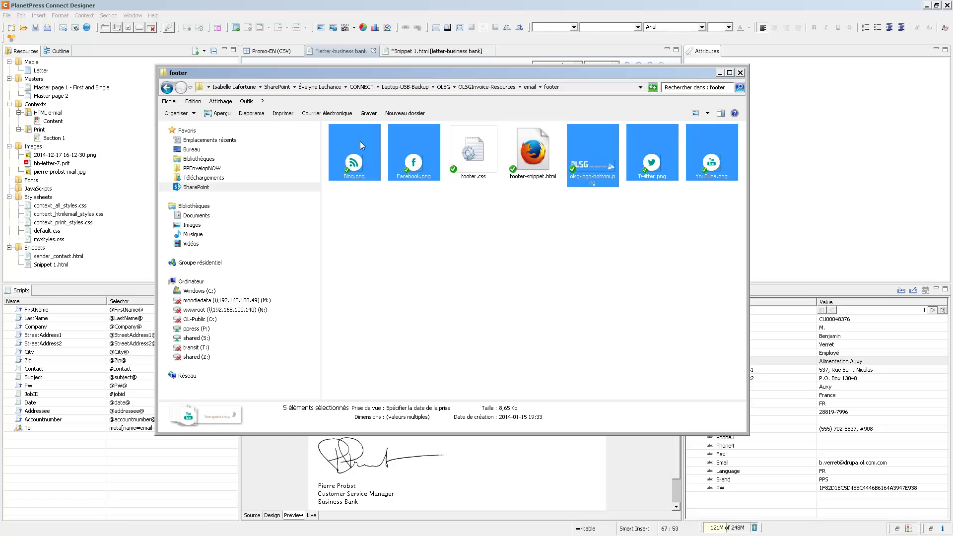
left_click_drag(355, 153, 37, 146)
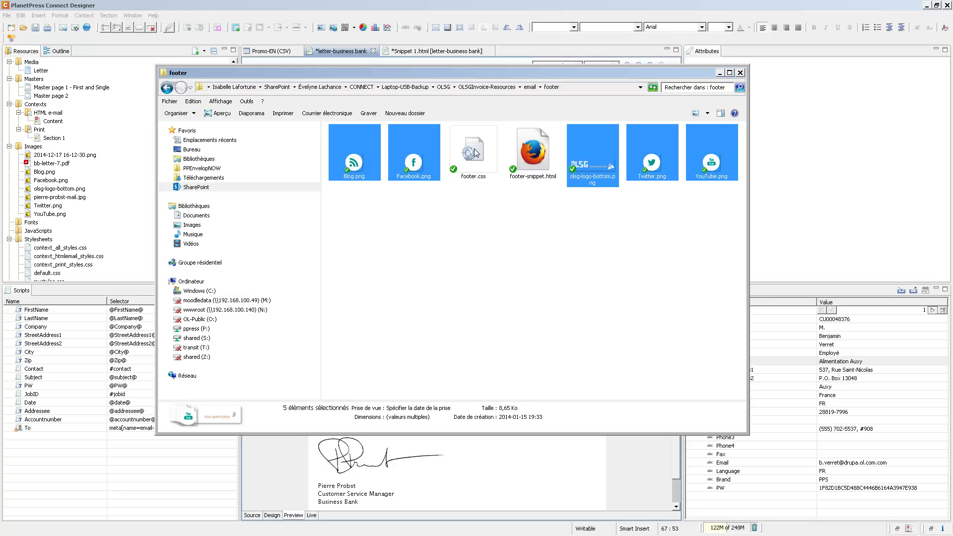
Add footer.css to Stylesheets and footer-snippet.html to Snippets.
left_click(474, 154)
left_click_drag(475, 153, 36, 240)
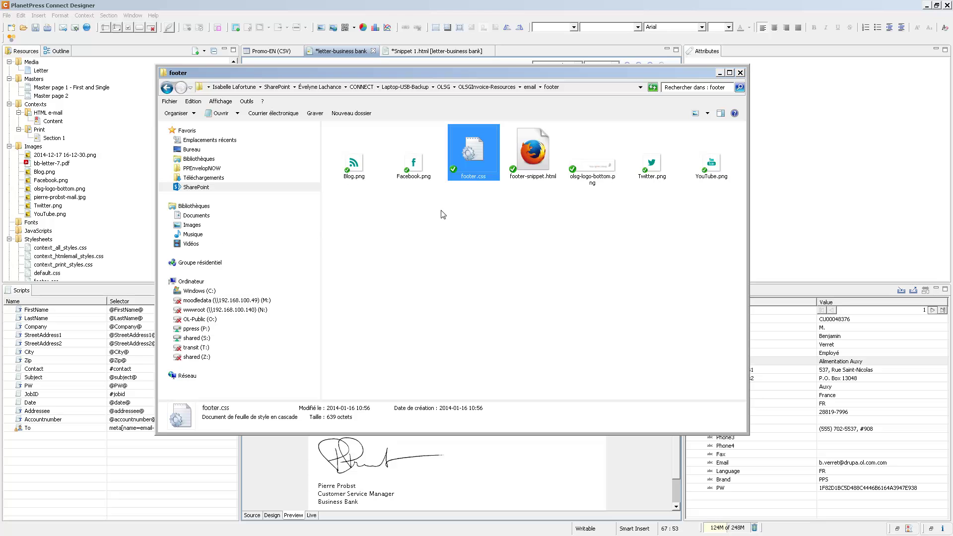
left_click_drag(542, 147, 34, 270)
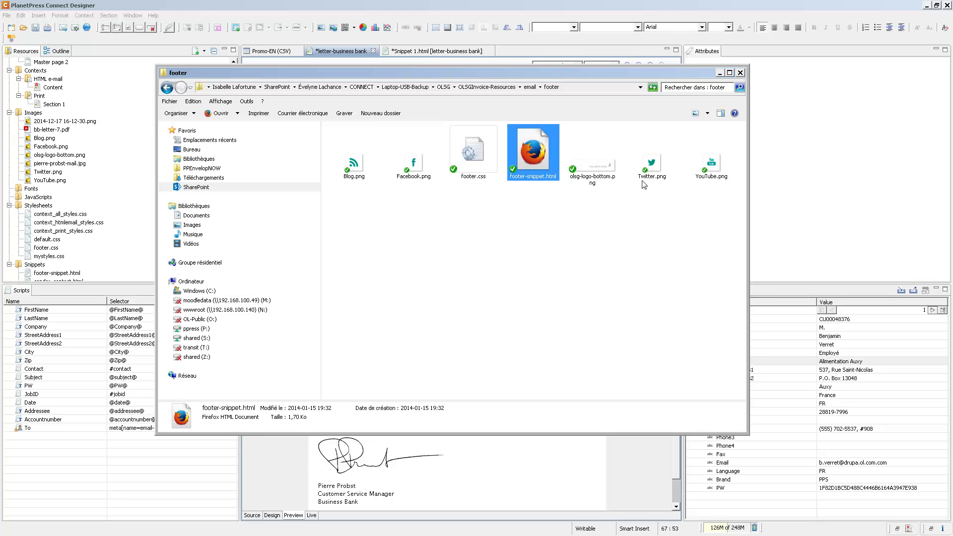
Replace the email's placeholder footer text with footer-snippet.html and save the template.
left_click(740, 72)
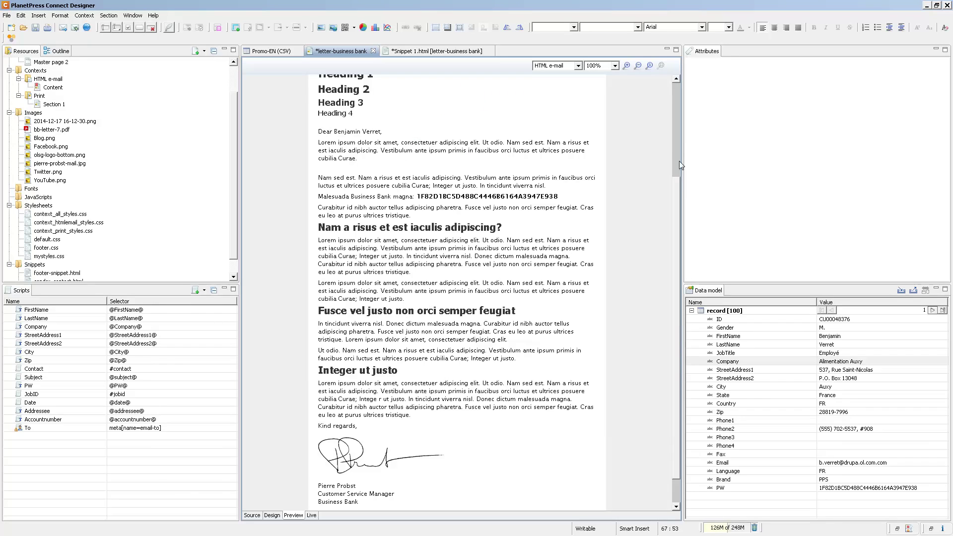
scroll(677, 227, "down", 1)
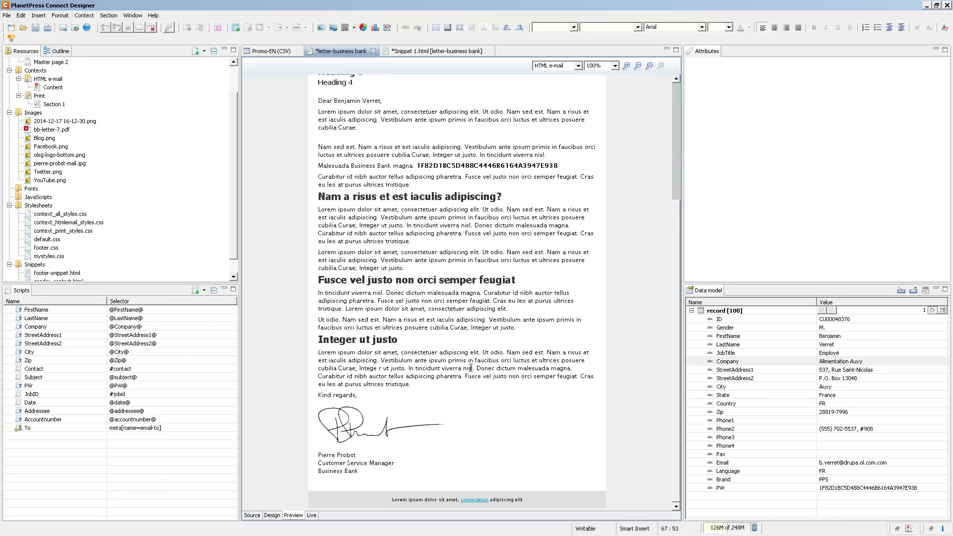
left_click_drag(393, 499, 528, 500)
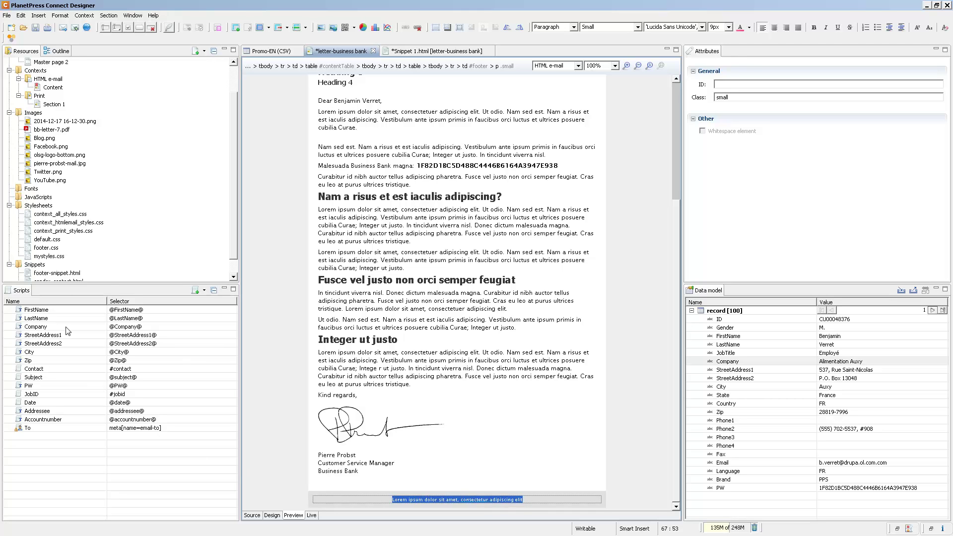
left_click(57, 272)
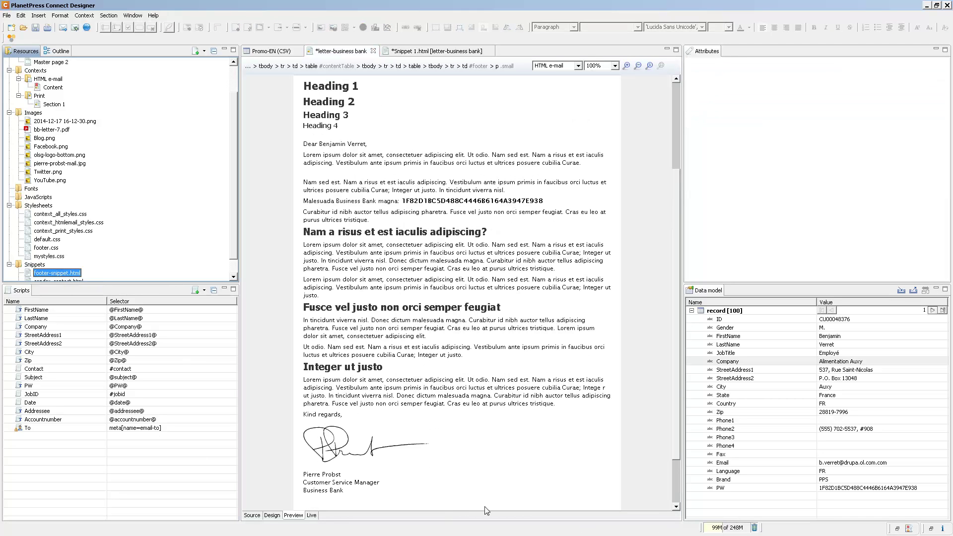
key("ctrl+s")
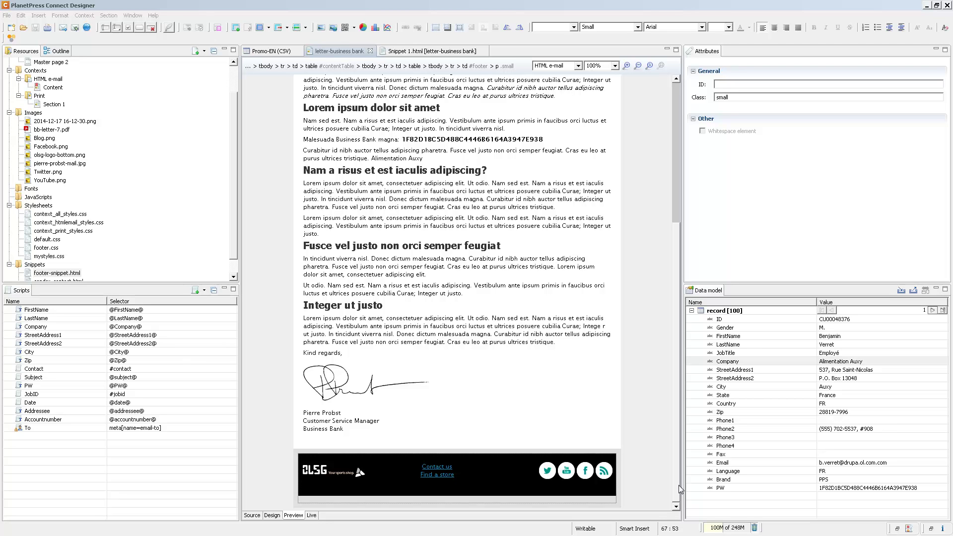
Reopen the Print Section 1 letter and show field placeholders instead of record data.
double_click(54, 104)
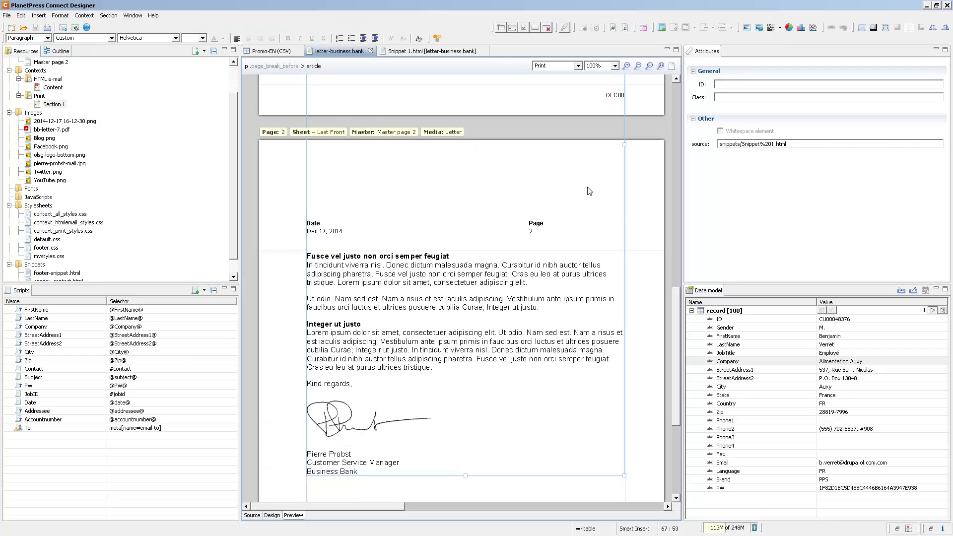
left_click_drag(677, 327, 677, 78)
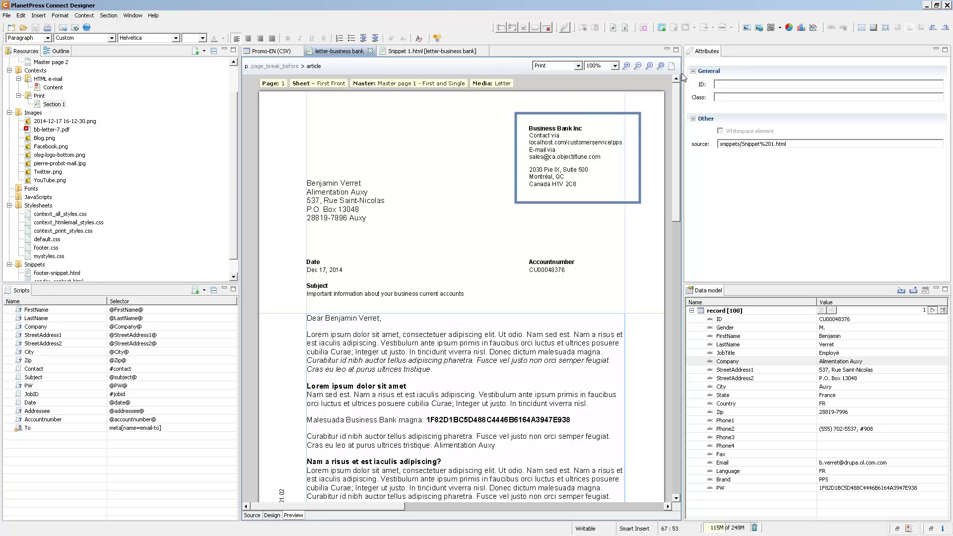
left_click(273, 515)
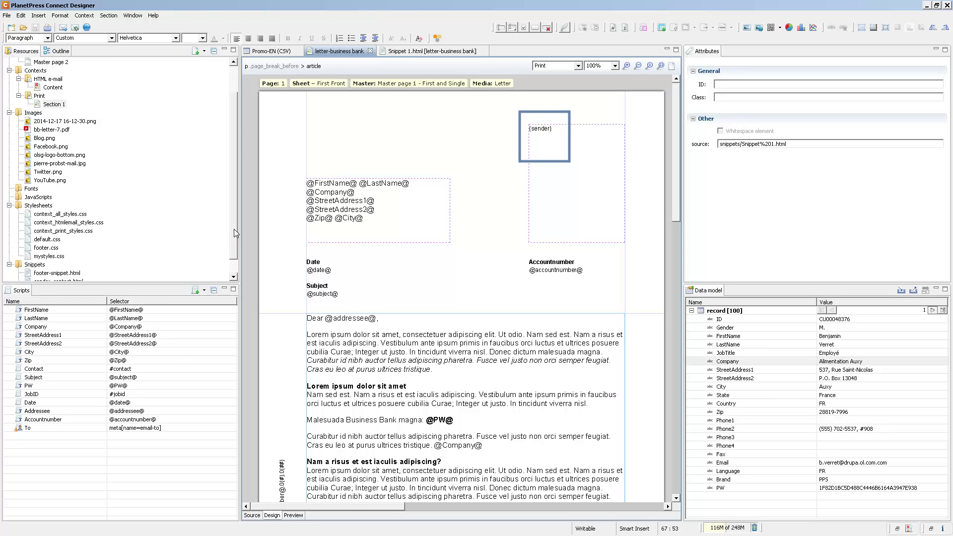
left_click_drag(233, 229, 237, 261)
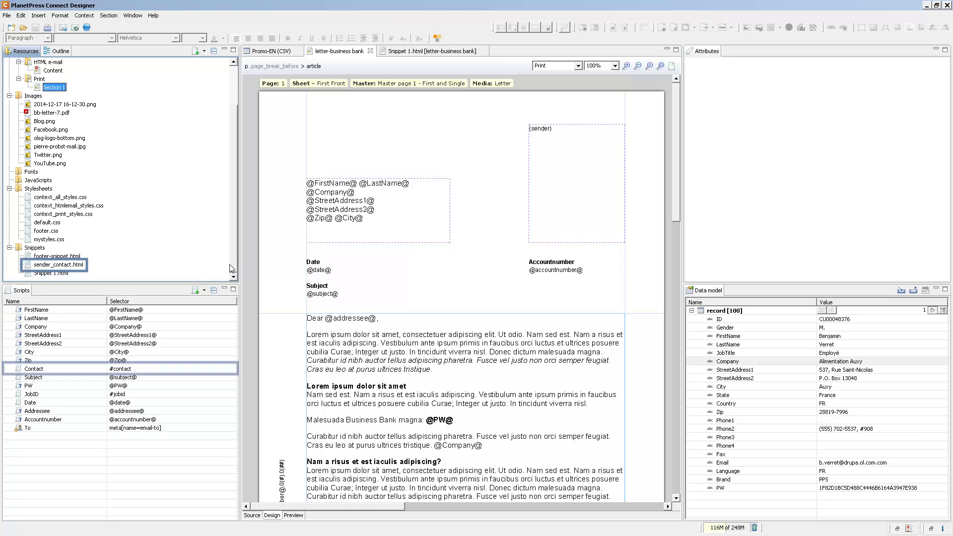
double_click(55, 370)
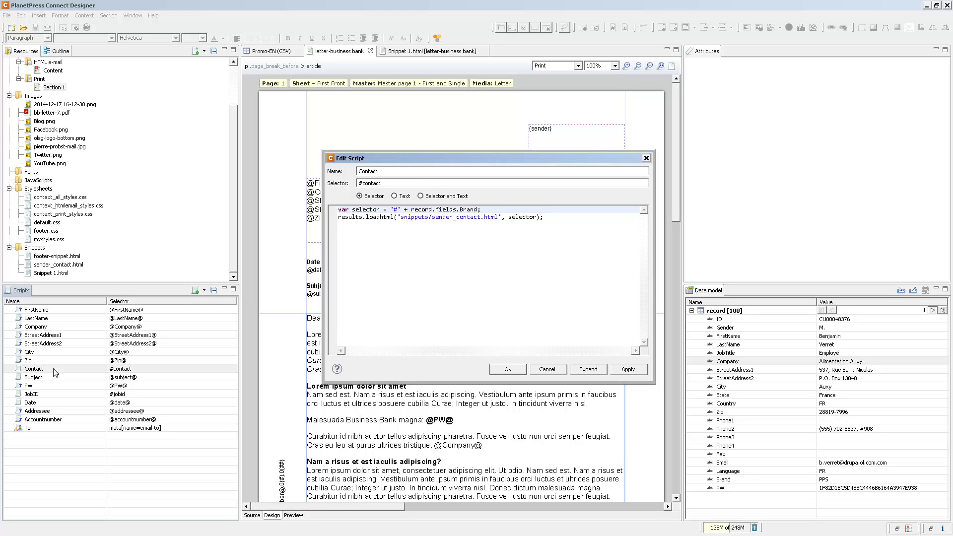
left_click(547, 369)
left_click(57, 266)
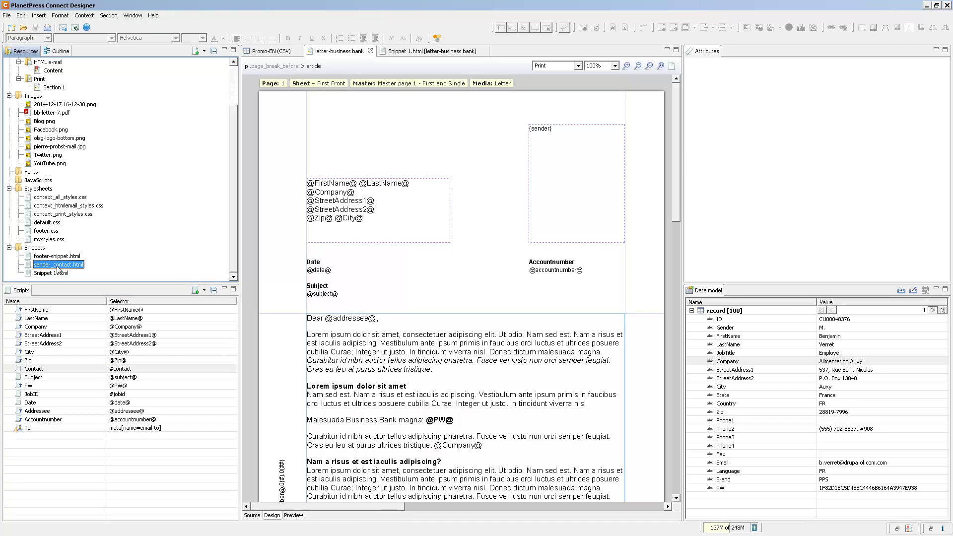
Open sender_contact.html, view its source, and select the Business Bank N.V. block to see ID PSM.
double_click(59, 265)
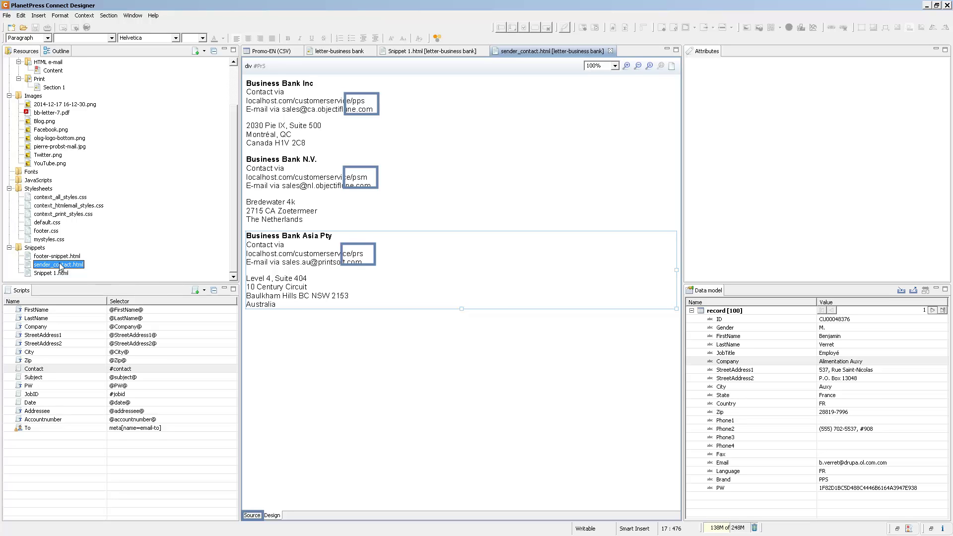
left_click(252, 515)
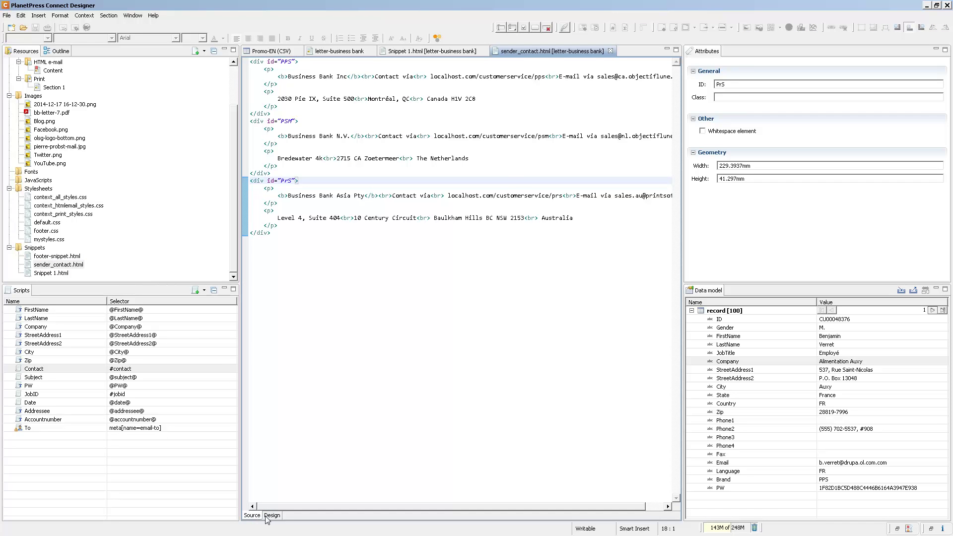
left_click(272, 515)
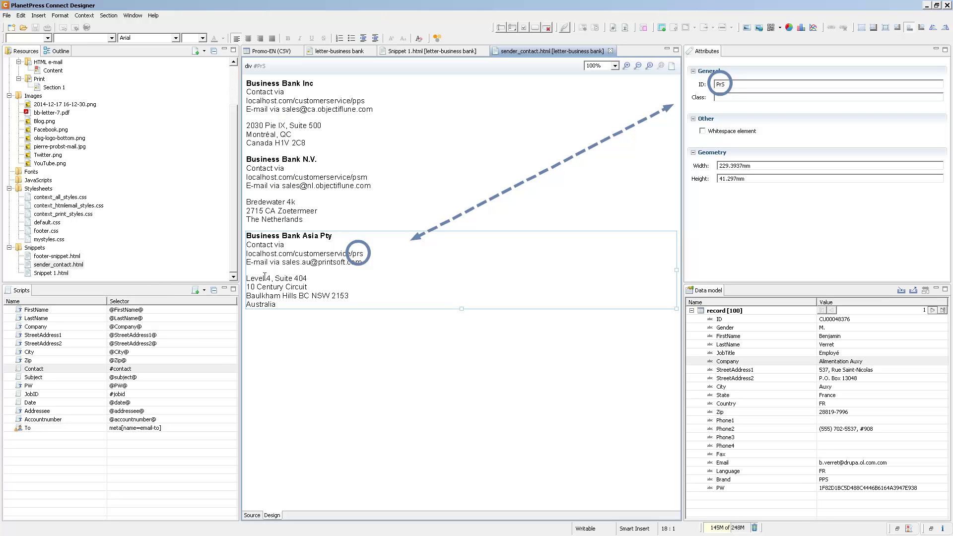
left_click(263, 160)
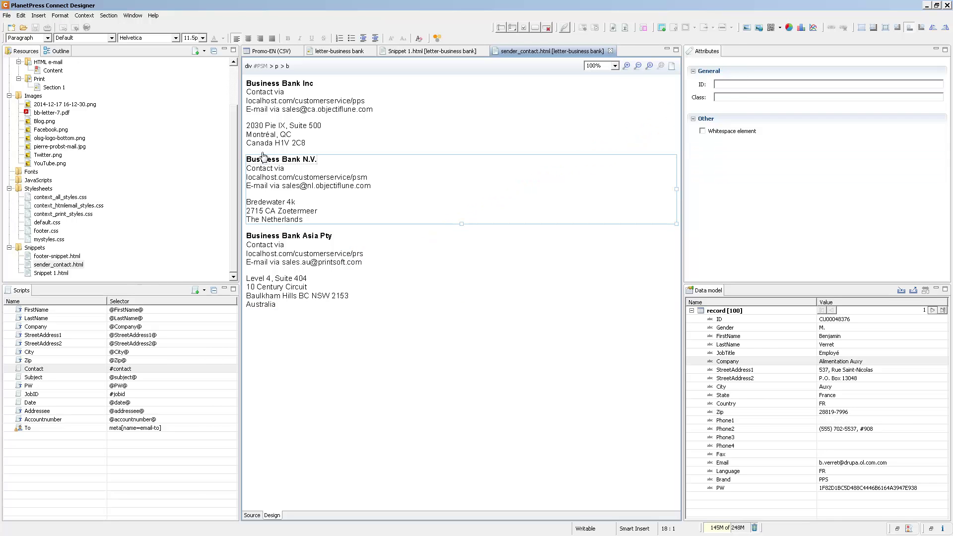
left_click(261, 67)
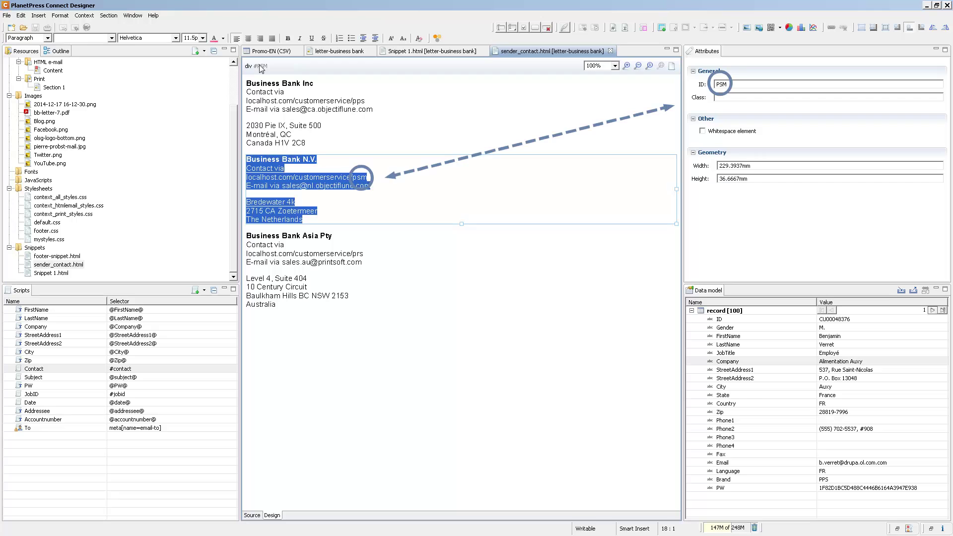